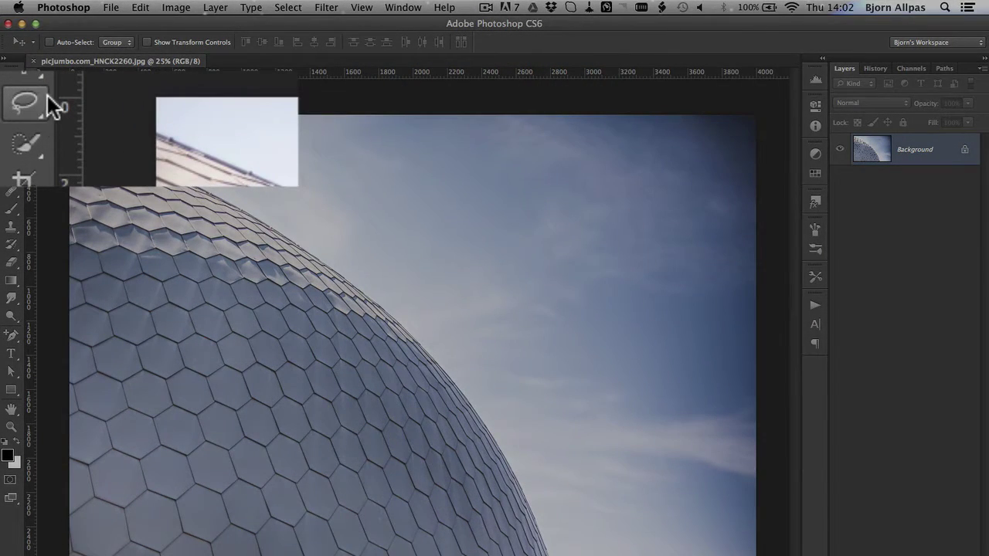
- With the Polygonal Lasso Tool, start a zigzag outline from the sky across the dome's edge
left_click(33, 115)
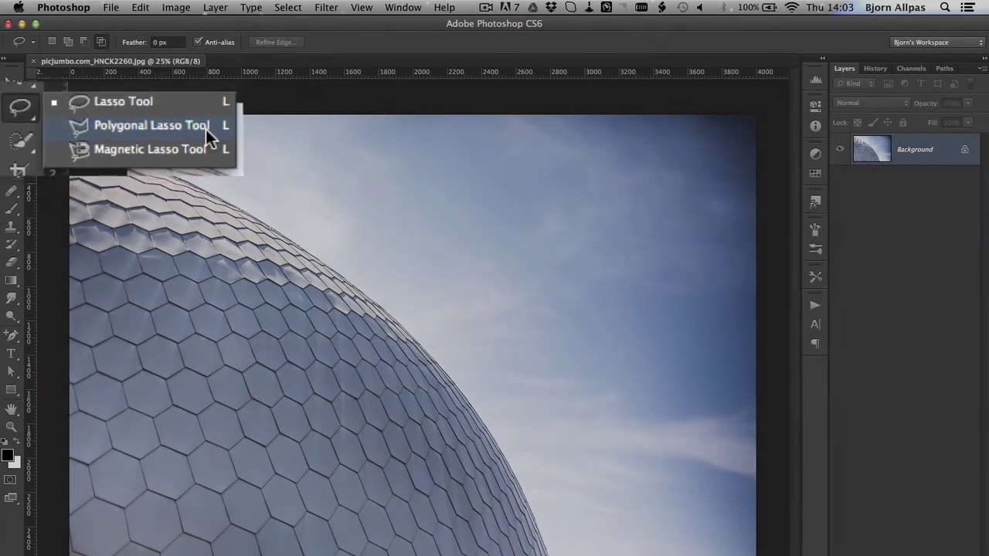
left_click(205, 127)
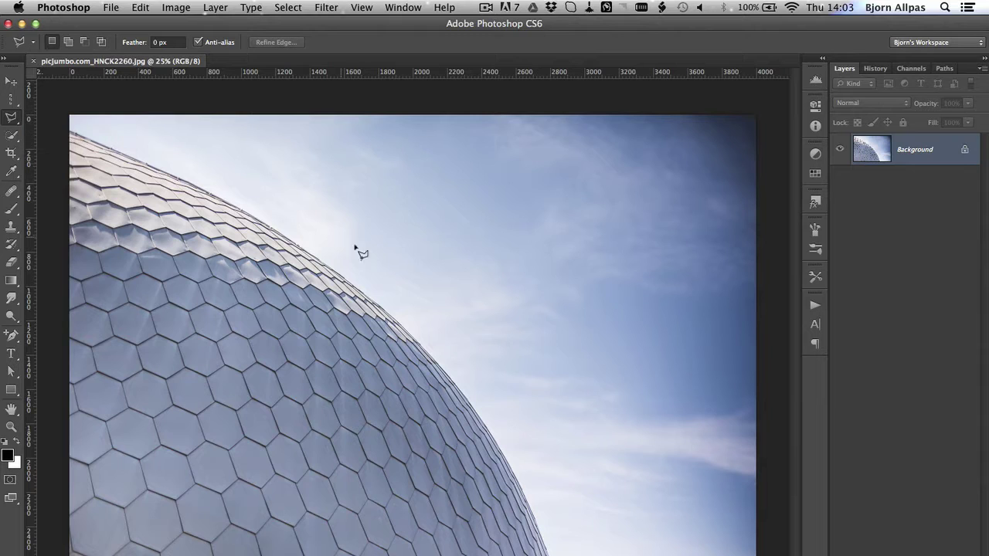
left_click(407, 168)
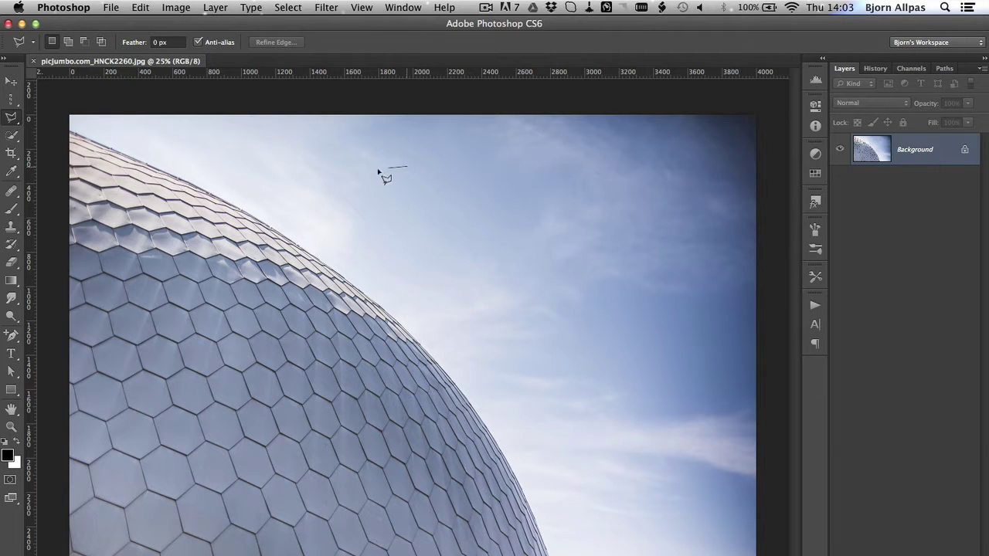
left_click(299, 230)
left_click(293, 335)
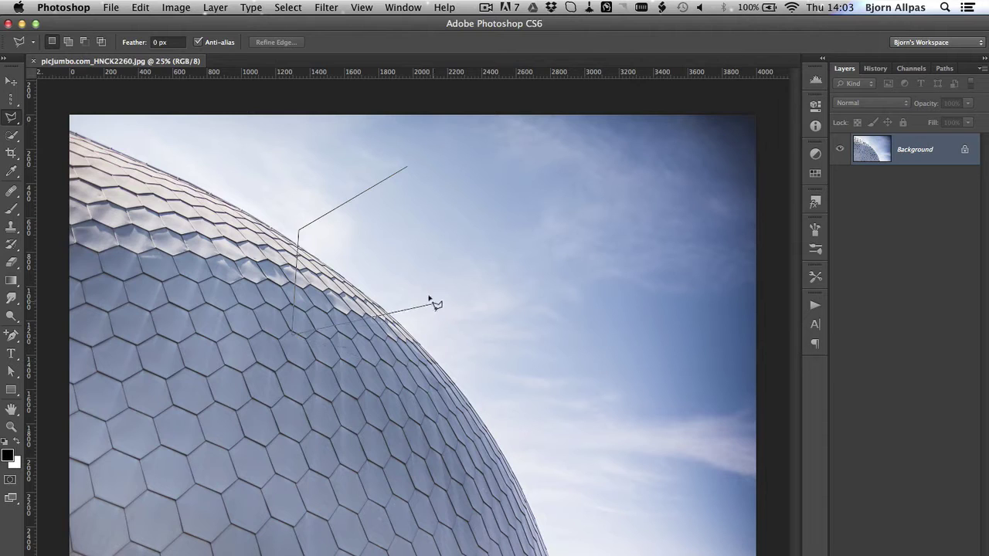
left_click(418, 268)
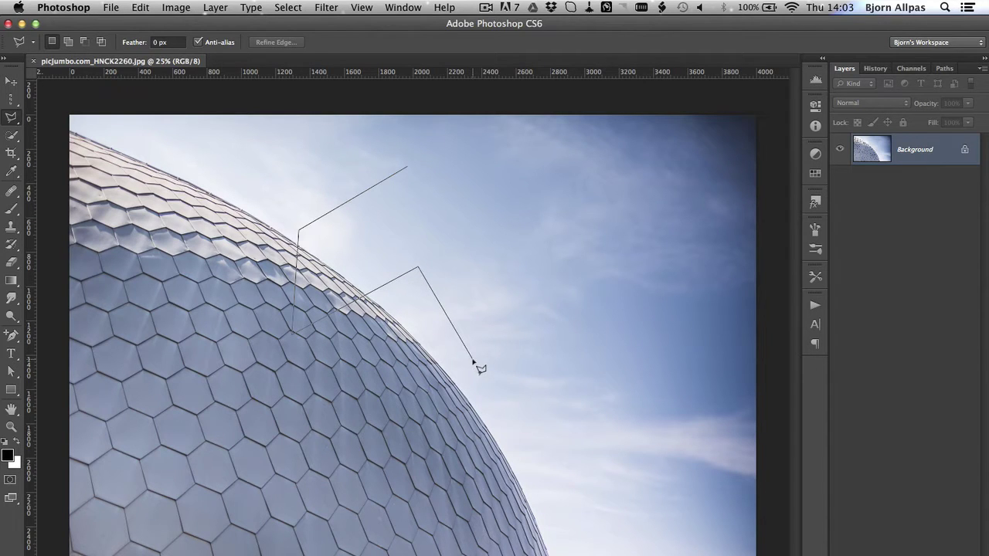
left_click(473, 357)
- Continue the zigzag through the sky and back to the start point, closing the selection
left_click(552, 293)
left_click(599, 416)
left_click(692, 326)
left_click(608, 295)
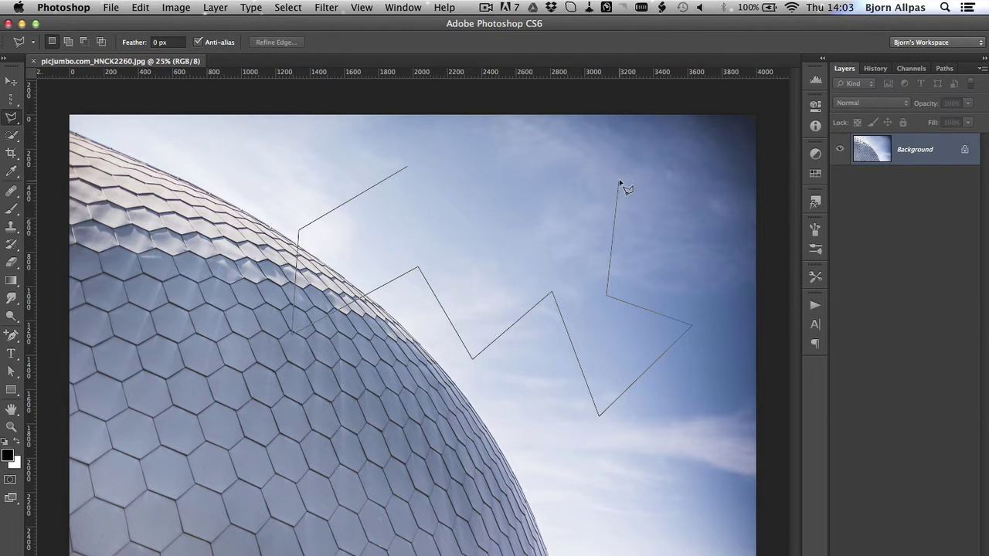
left_click(620, 182)
left_click(482, 228)
left_click(466, 147)
left_click(409, 166)
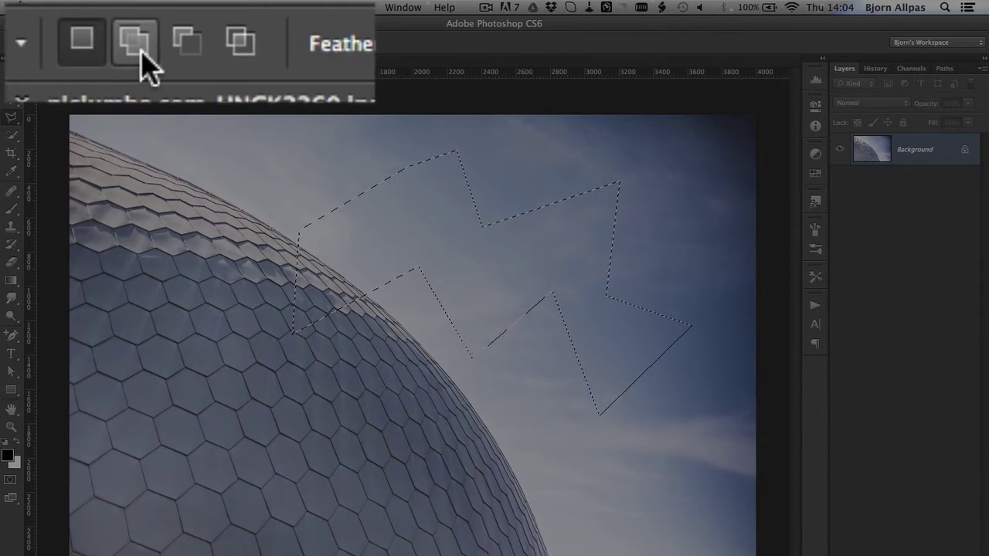
- In Add to selection mode, add a zigzag region on the lower dome to the selection
left_click(139, 54)
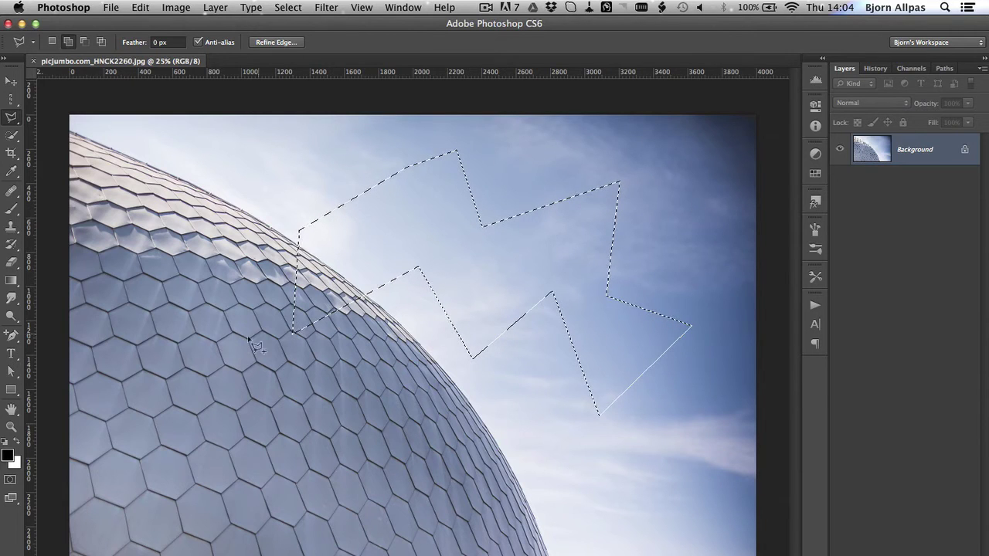
left_click(155, 294)
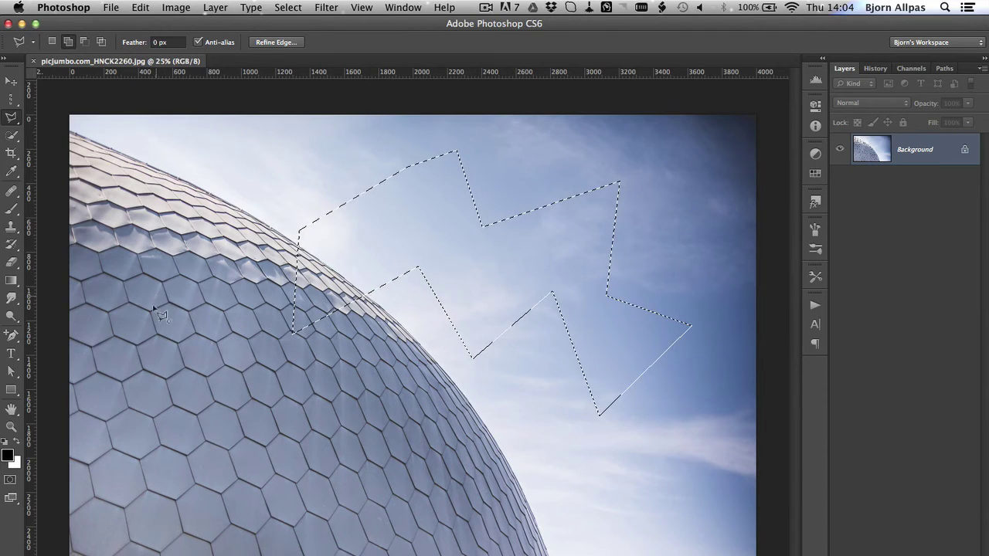
left_click(132, 426)
left_click(218, 394)
left_click(310, 491)
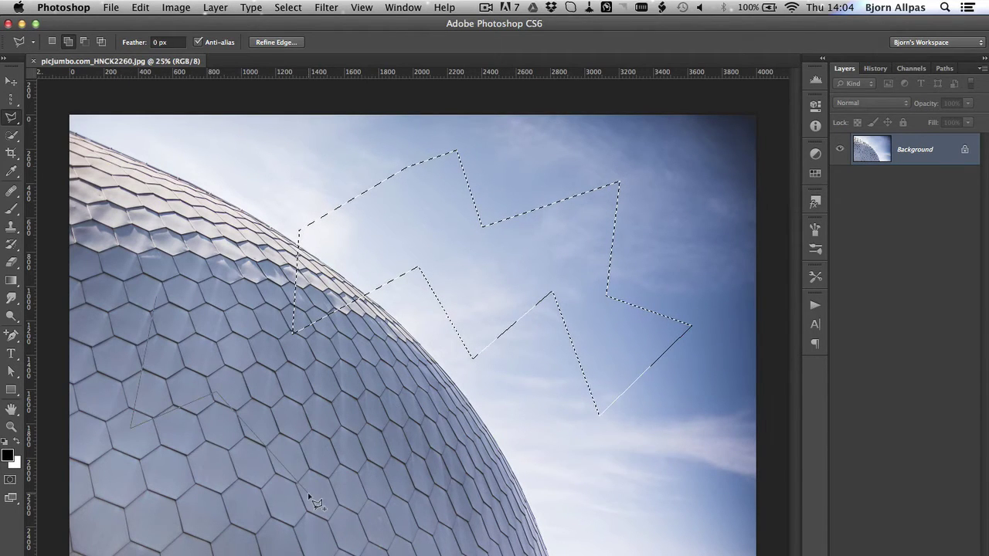
left_click(392, 404)
left_click(157, 300)
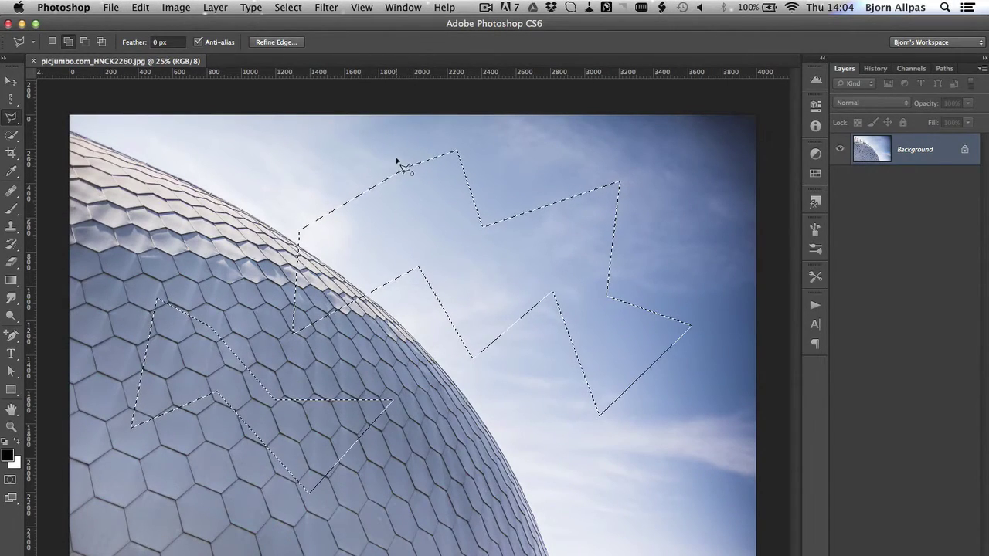
- Outline corners of a pentagon-shaped sky region above the first zigzag
left_click(277, 206)
left_click(240, 157)
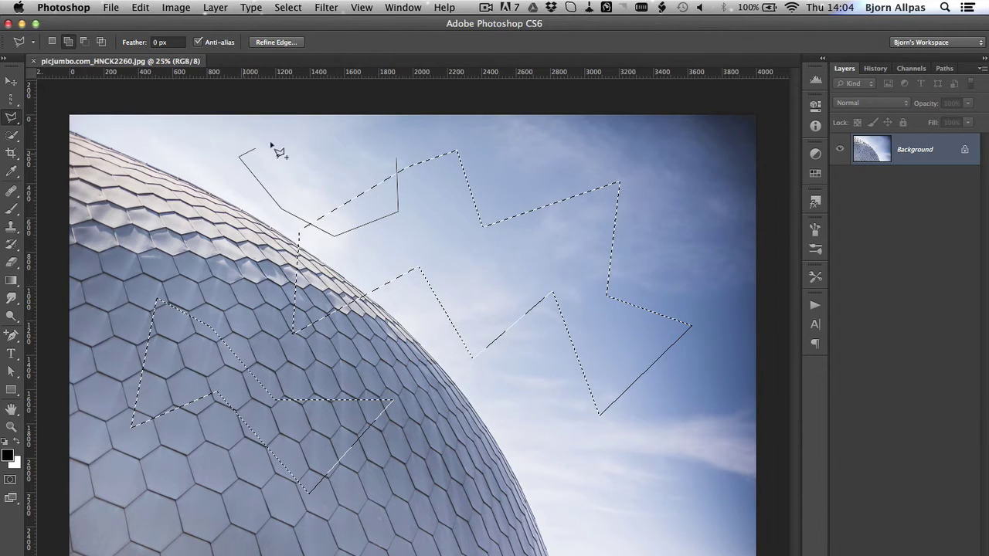
left_click(309, 128)
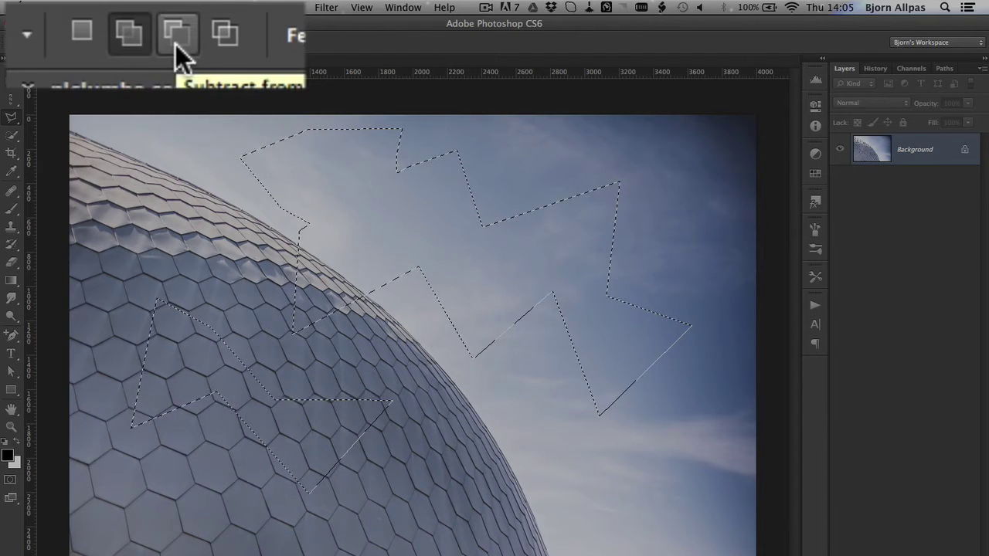
- In Subtract from selection mode, cut away the zigzag's rightmost point, leaving a flat edge
left_click(176, 45)
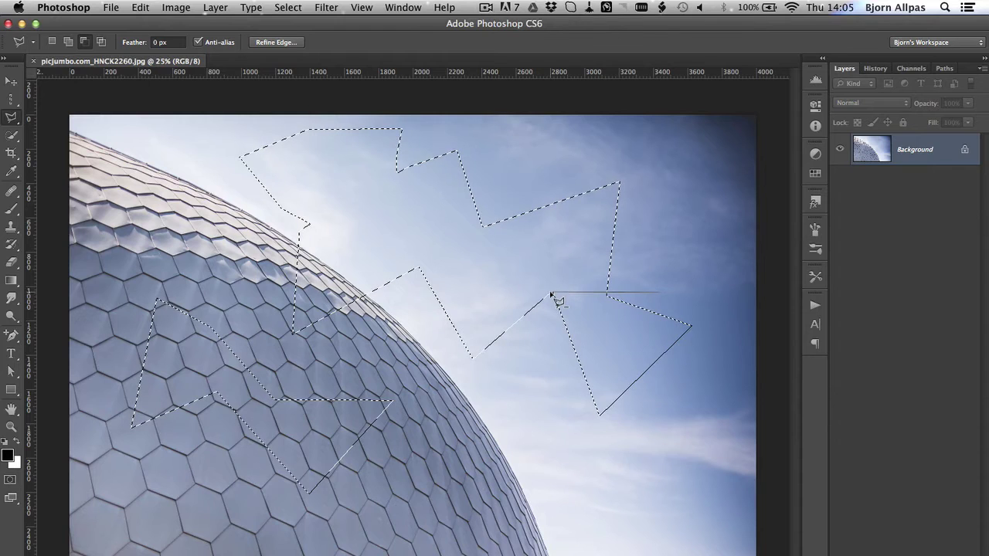
left_click(543, 407)
left_click(662, 471)
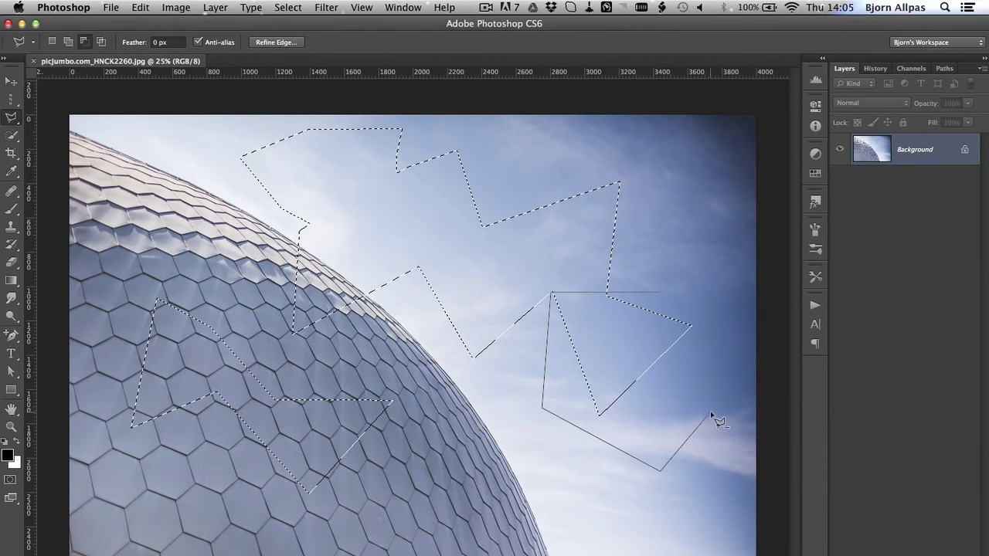
left_click(711, 415)
left_click(740, 301)
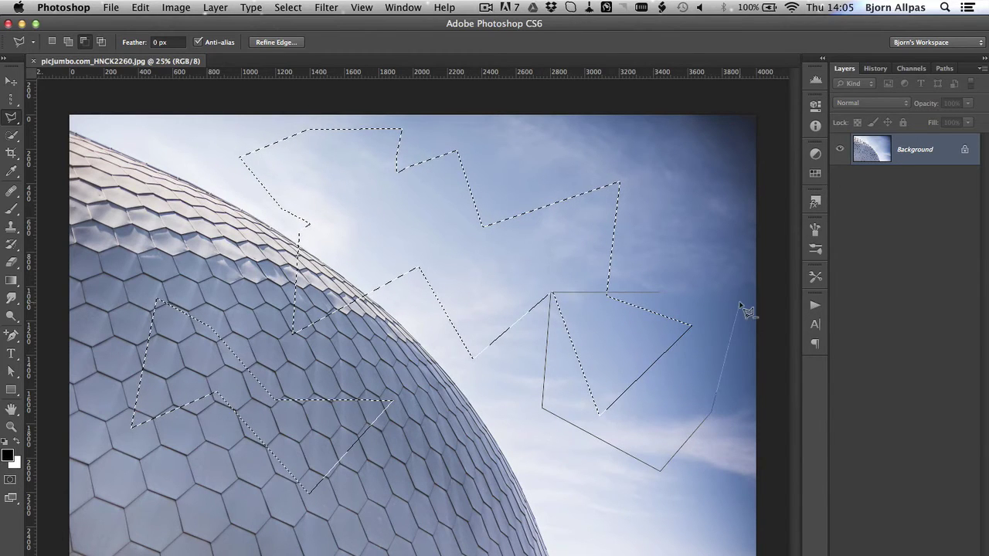
double_click(666, 301)
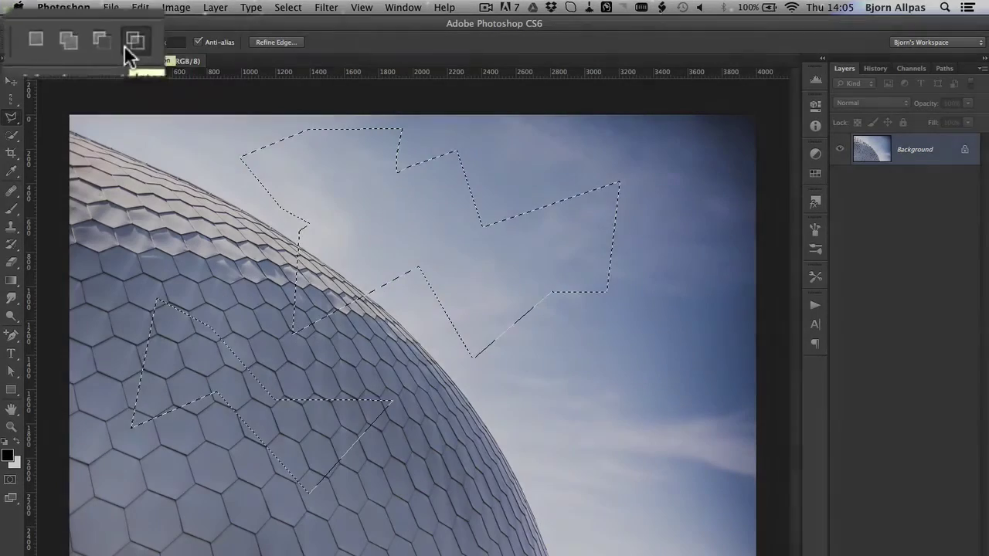
- In Intersect with selection mode, keep only the jagged sky patch overlapping a new polygon
left_click(100, 41)
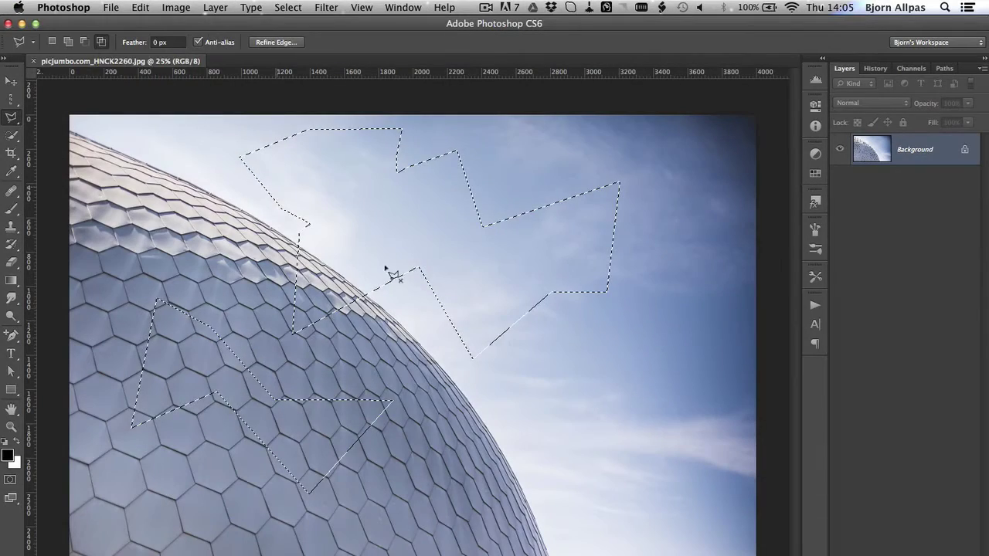
left_click(656, 278)
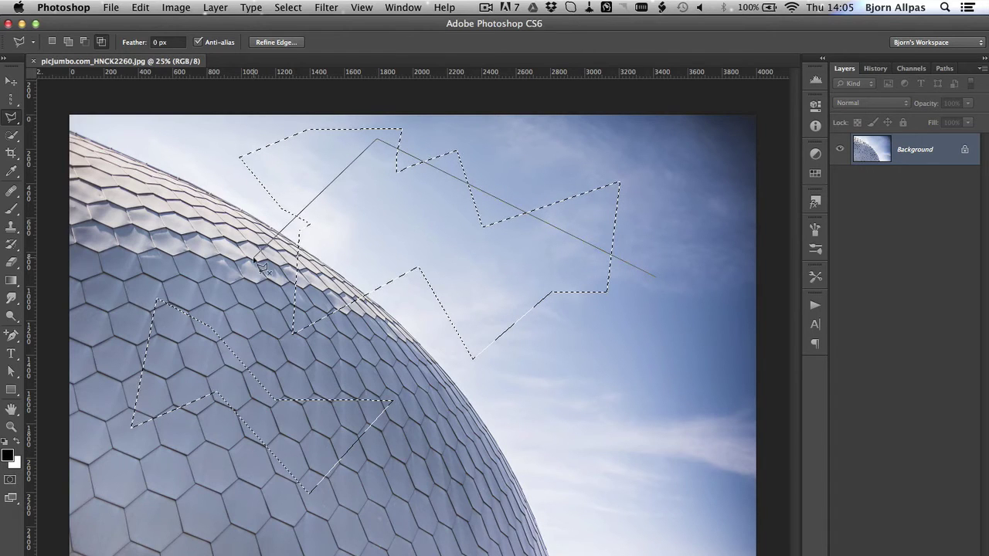
left_click(352, 338)
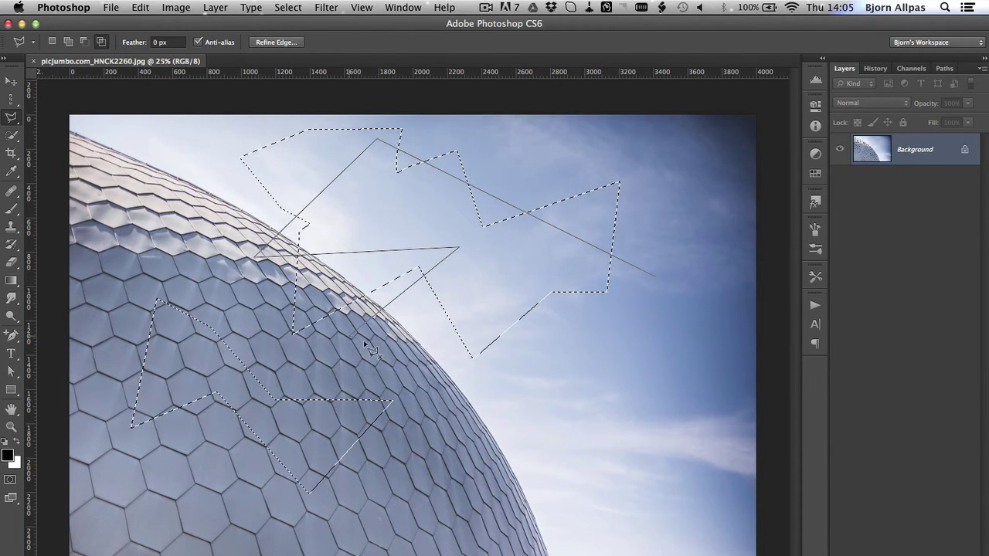
left_click(562, 392)
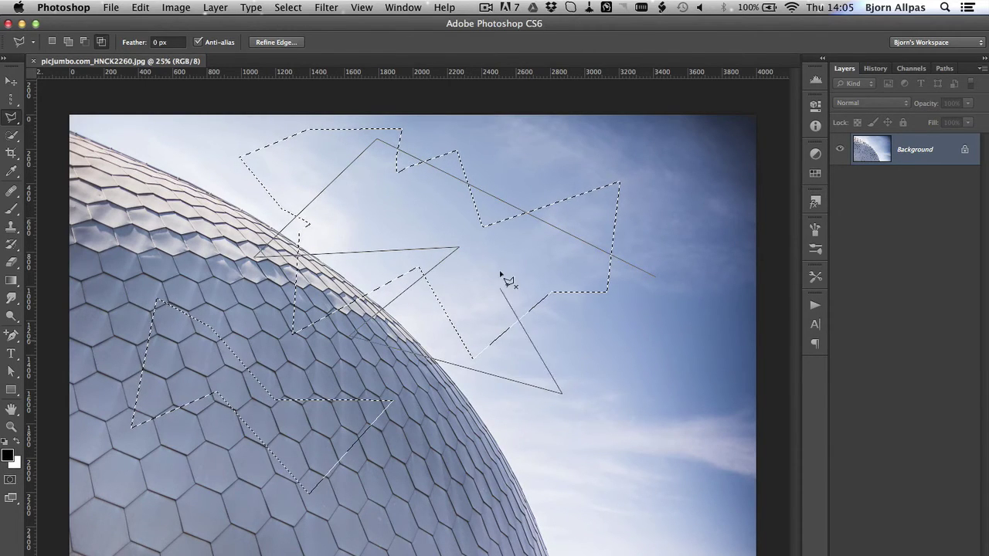
double_click(655, 279)
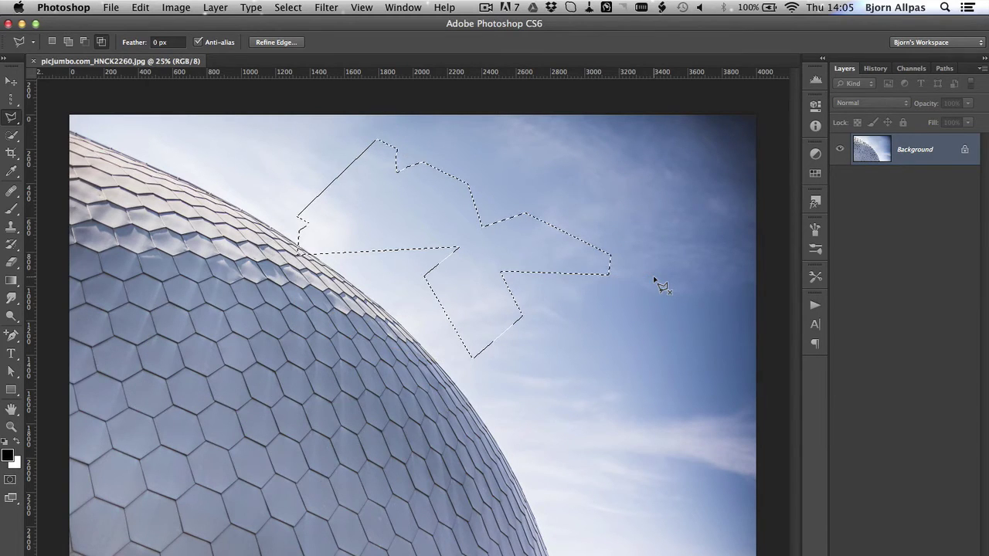